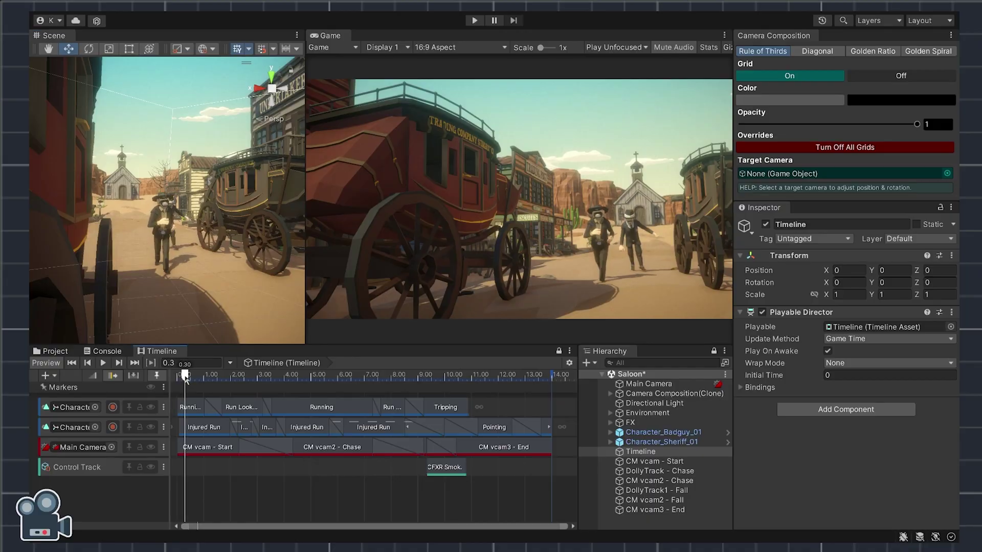
Step: Scrub the timeline to about 4.6 s and fly the Scene view over the street
left_click_drag(207, 381, 303, 389)
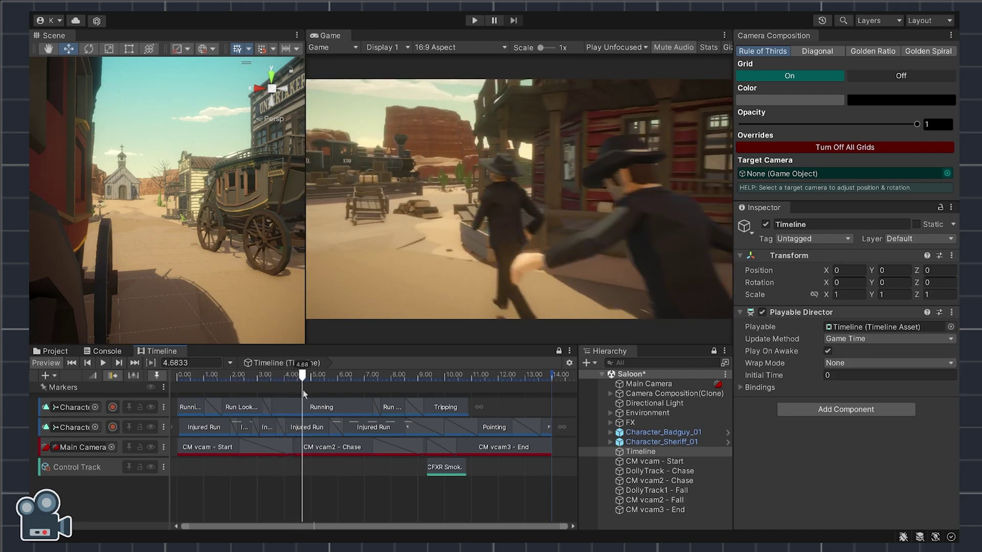
left_click(305, 393)
right_click_drag(158, 245, 82, 241)
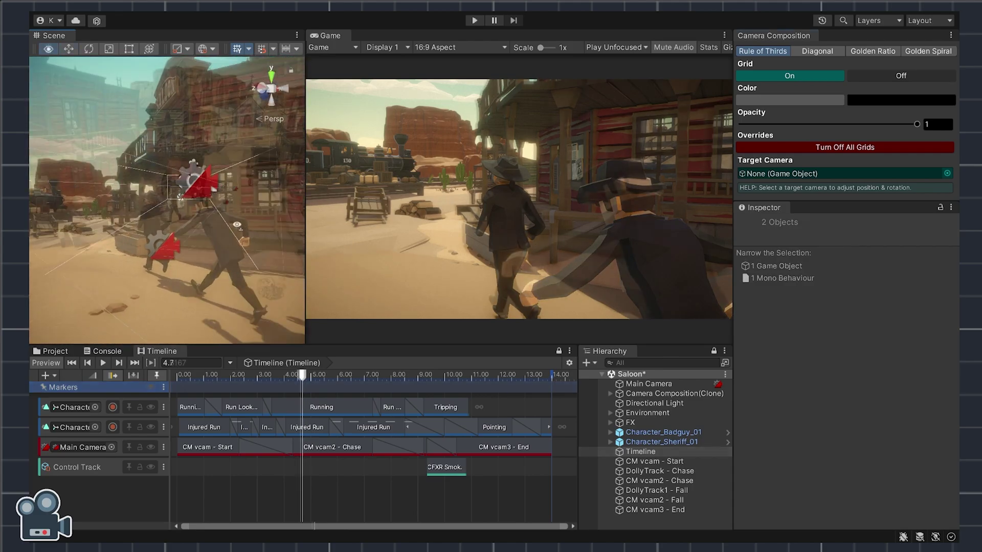
Step: Show a fainter rule-of-thirds grid over the Game view and scrub the timeline to about 6.88 s
left_click(775, 77)
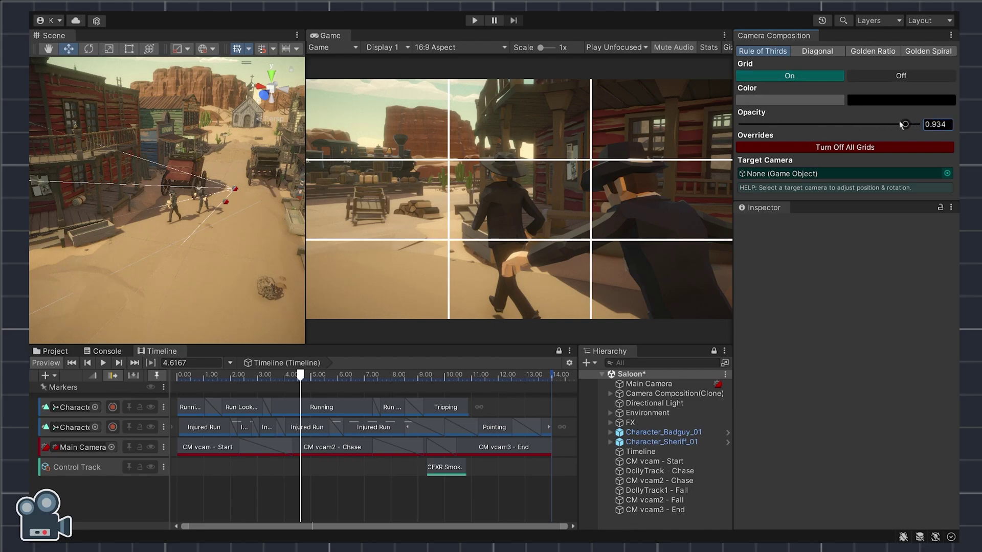
left_click_drag(901, 124, 858, 124)
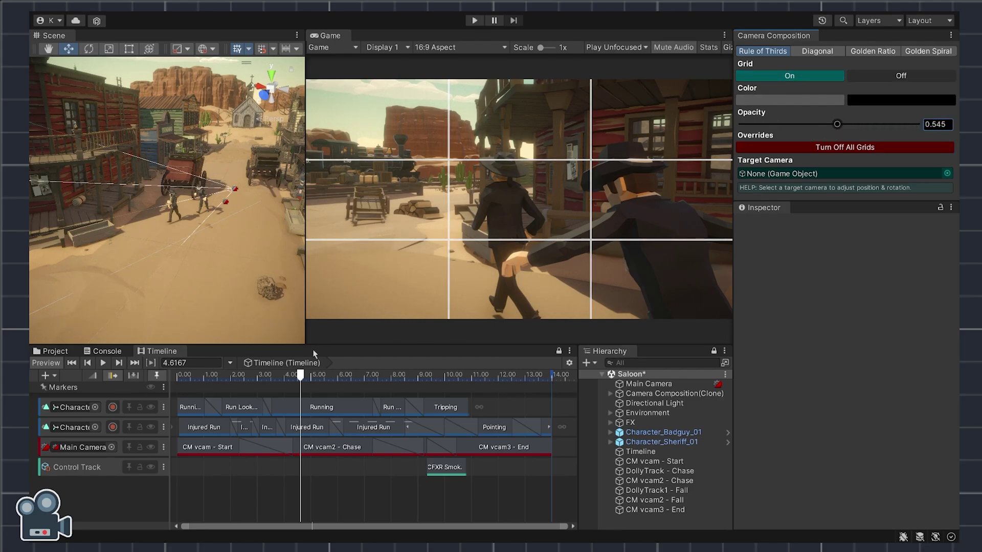
left_click_drag(300, 376, 339, 377)
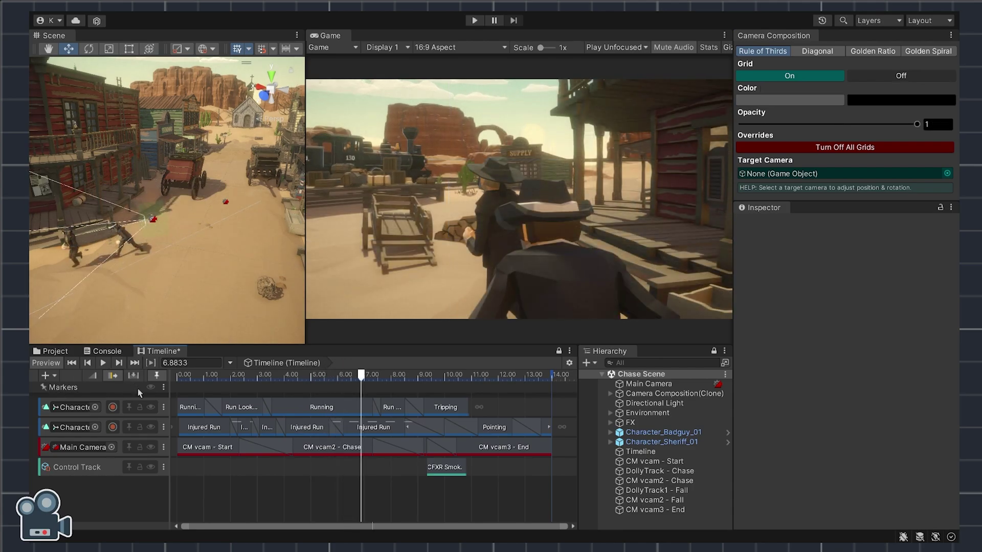
Step: Inspect both character animation tracks and the Main Camera Cinemachine track, then scrub slightly ahead
left_click(162, 405)
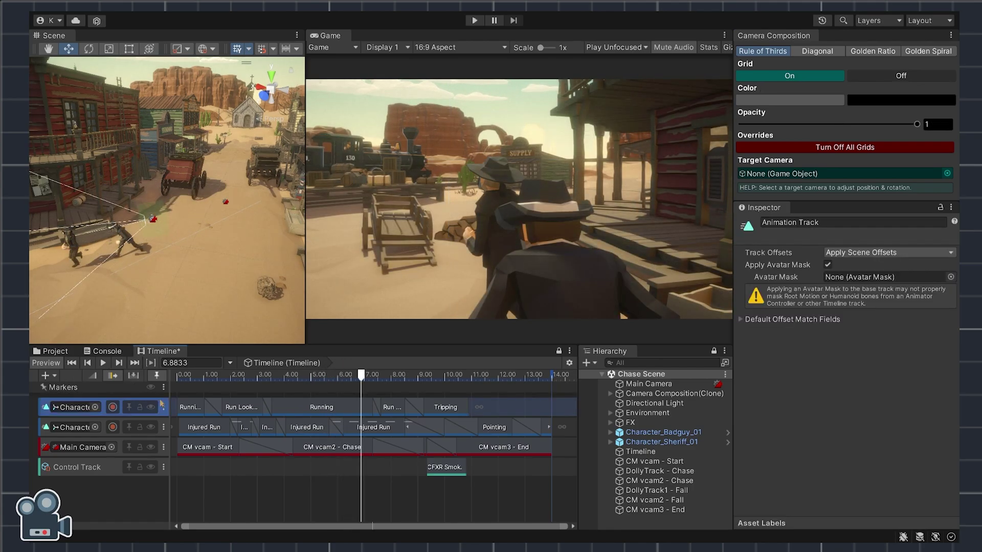
left_click(162, 425)
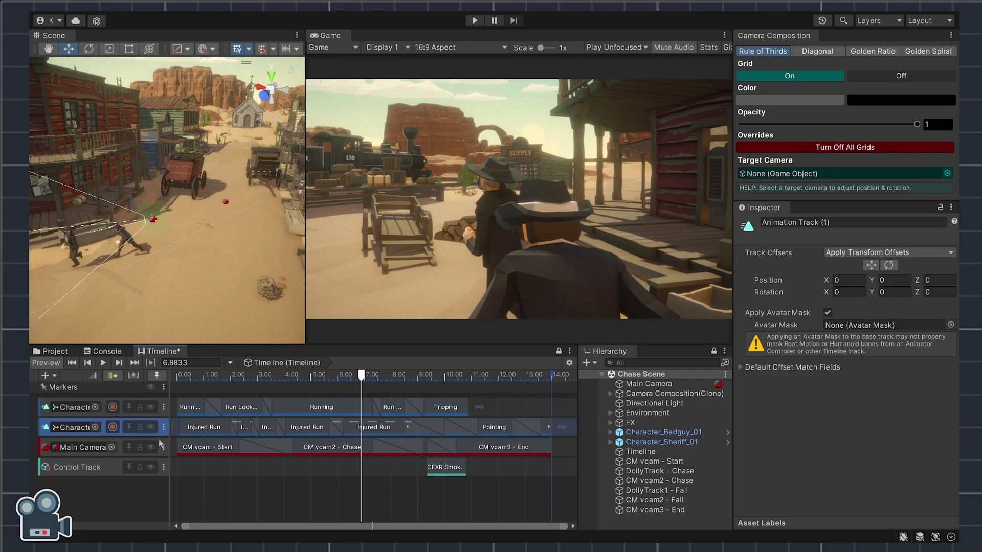
left_click(161, 445)
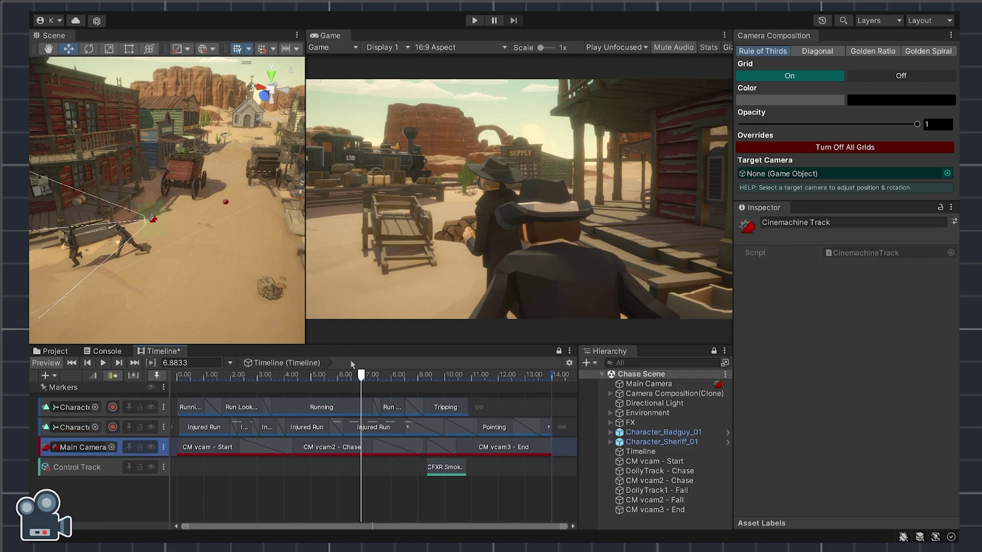
mouse_move(363, 378)
left_mouse_down()
mouse_move(462, 385)
mouse_move(361, 375)
left_mouse_up()
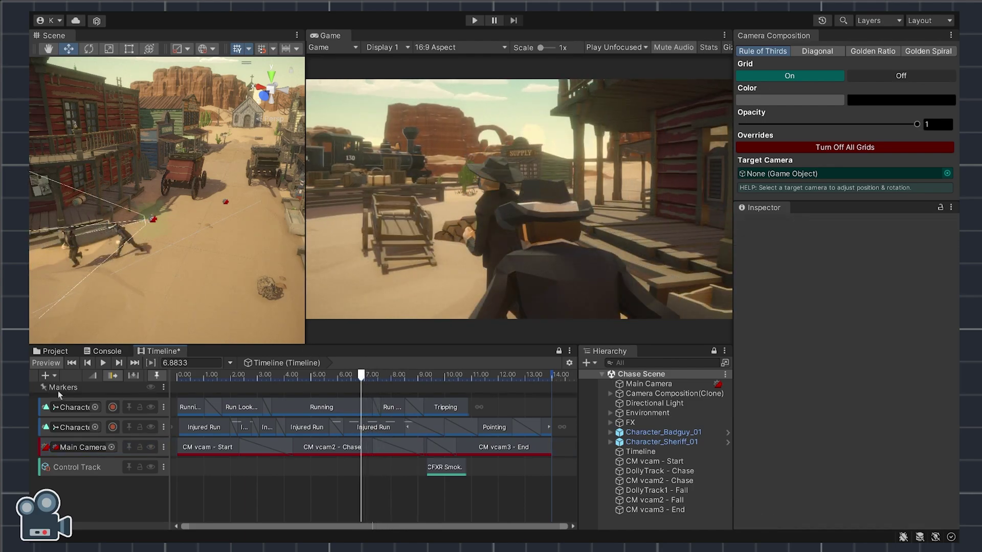
Step: Re-inspect the three Timeline tracks and scrub the playhead ahead to the later camera shot
left_click(162, 403)
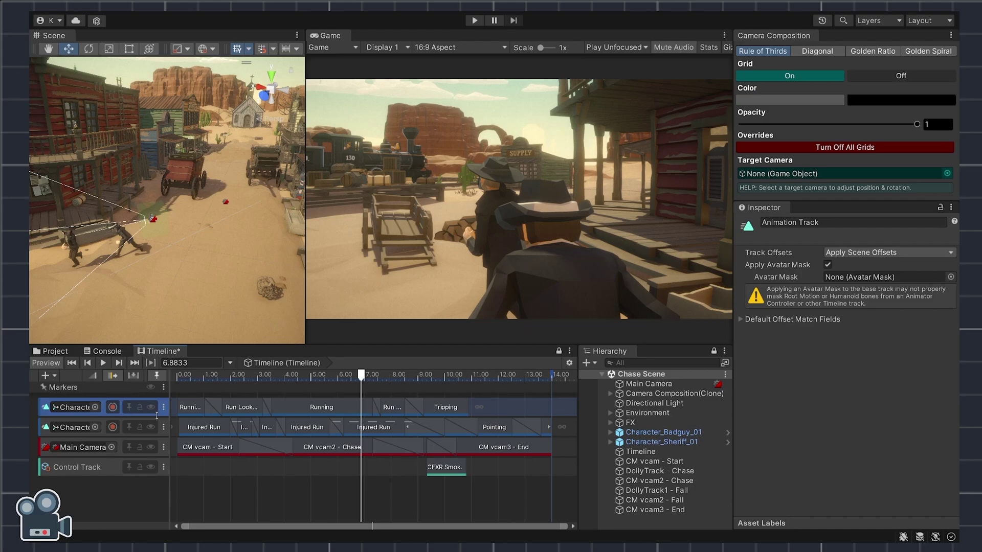
left_click(161, 424)
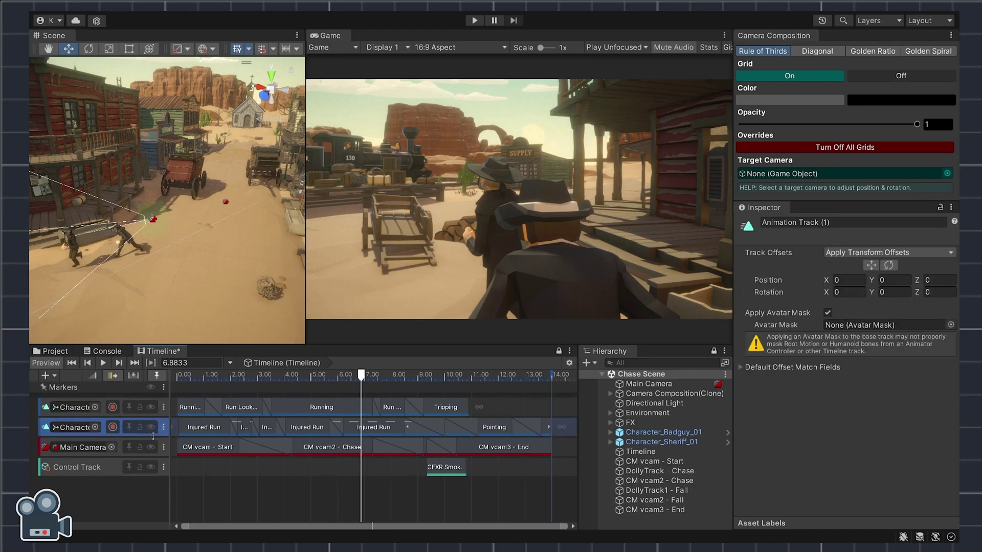
left_click(162, 445)
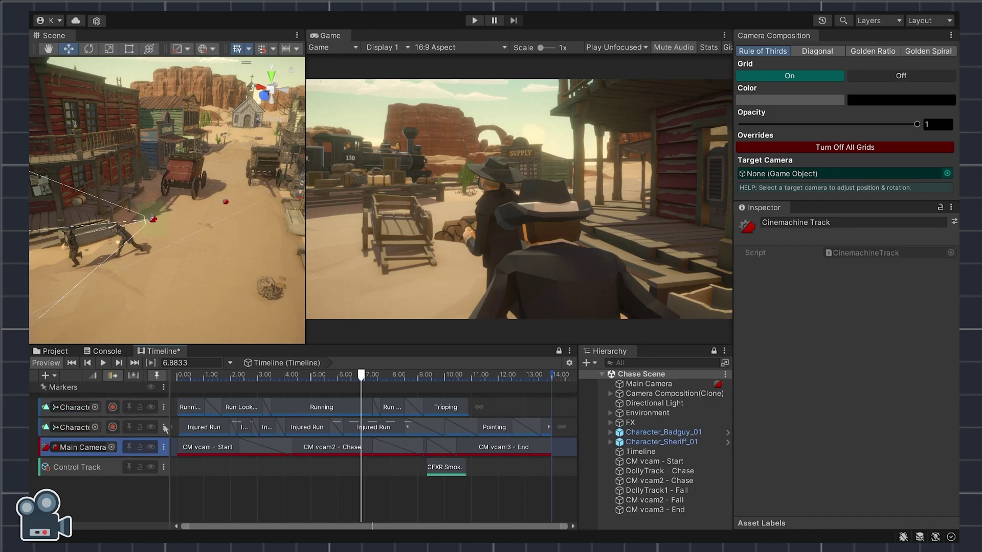
left_click_drag(362, 378, 423, 382)
Step: Play the sequence from around 3 s, then scrub back to about 6.97 s
left_click(254, 376)
left_click(102, 363)
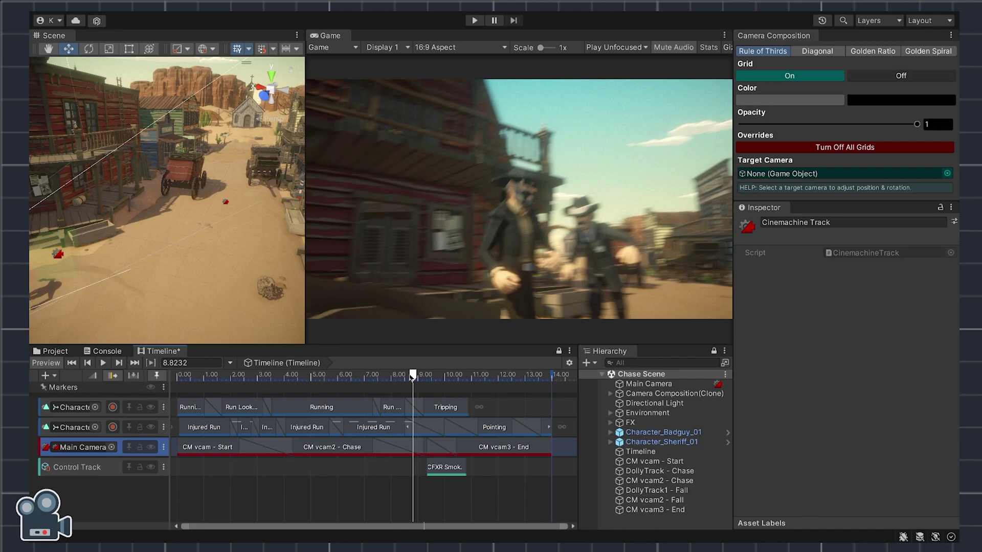
left_click_drag(412, 377, 336, 375)
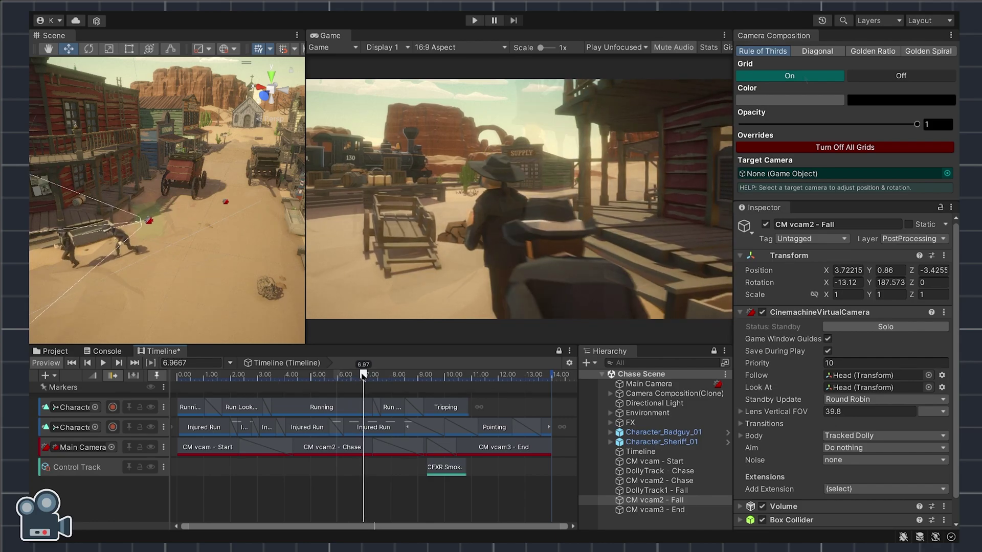
Step: Turn on the rule-of-thirds grid and move the timeline to about 6.48 s
left_click(805, 77)
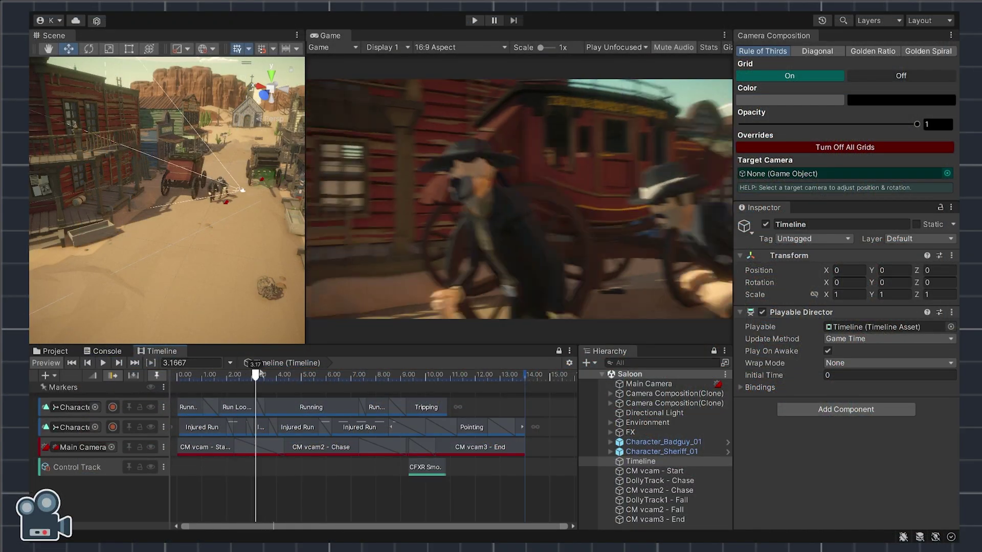
left_click_drag(278, 376, 340, 380)
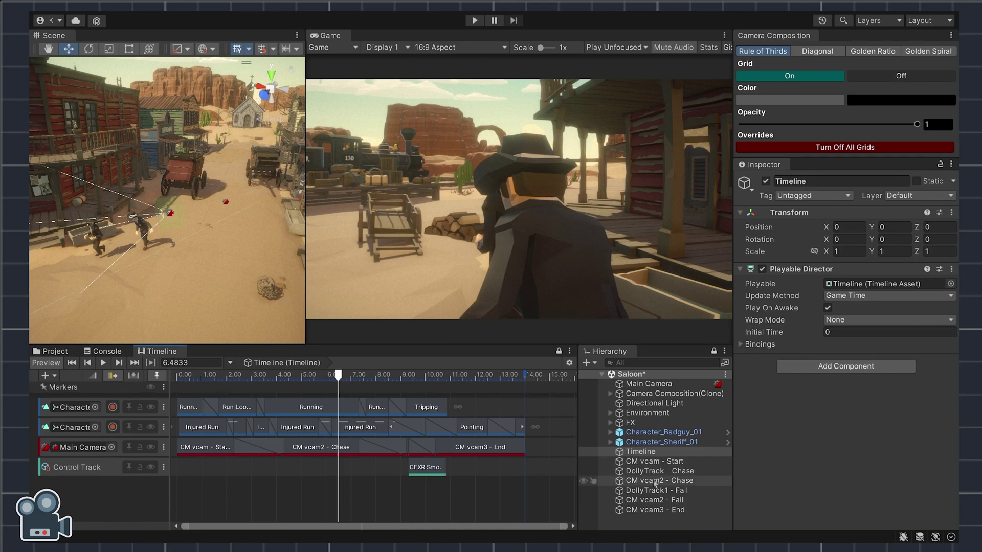
Step: Duplicate CM vcam2 - Chase below DollyTrack - Chase and rename it CM vcam2 - Chase (Original)
left_click(709, 485)
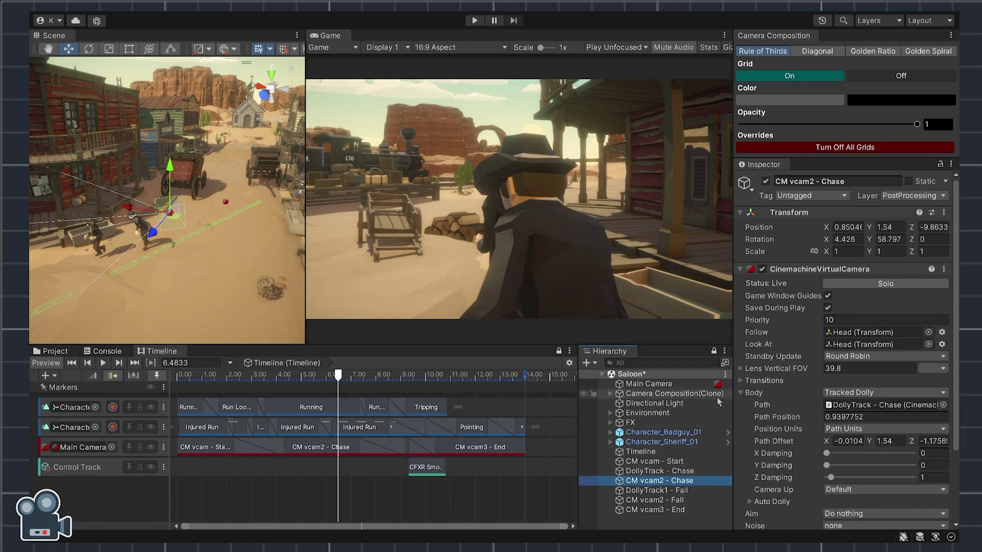
key("ctrl+d")
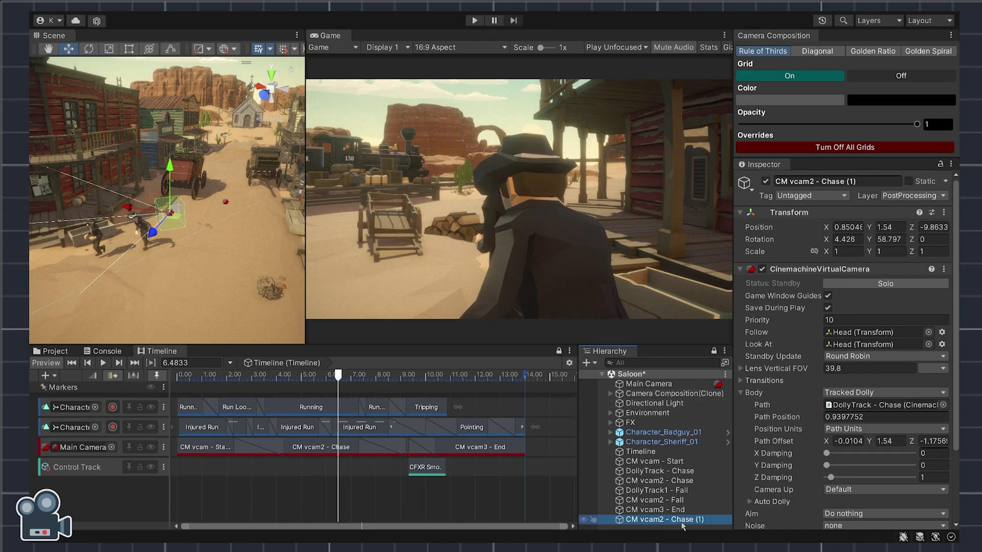
left_click_drag(684, 479, 683, 479)
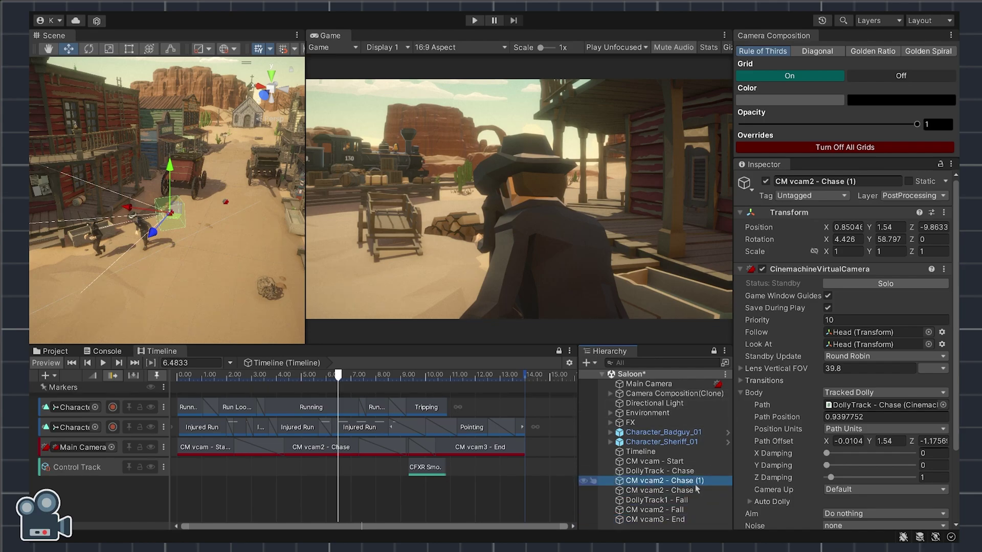
key("Escape")
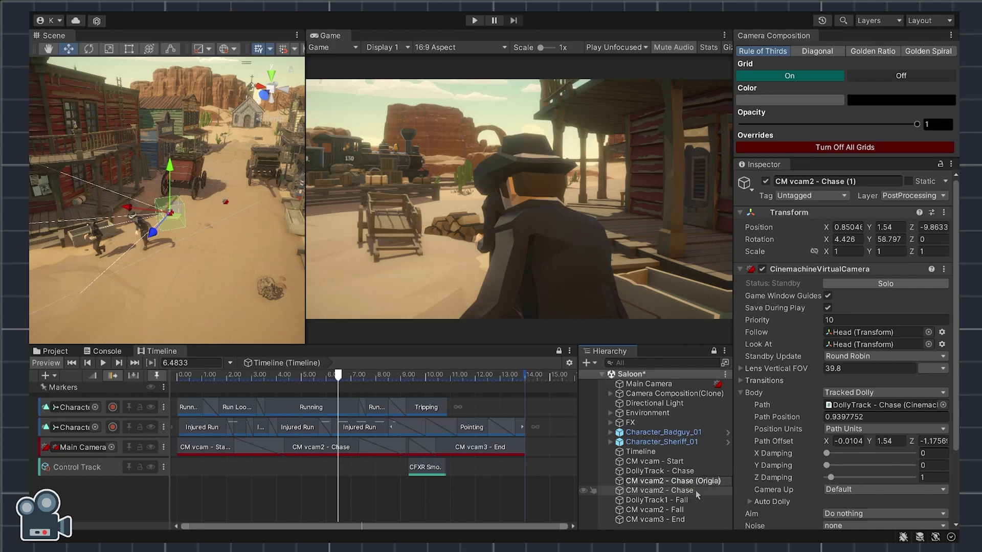
type("al")
key("Return")
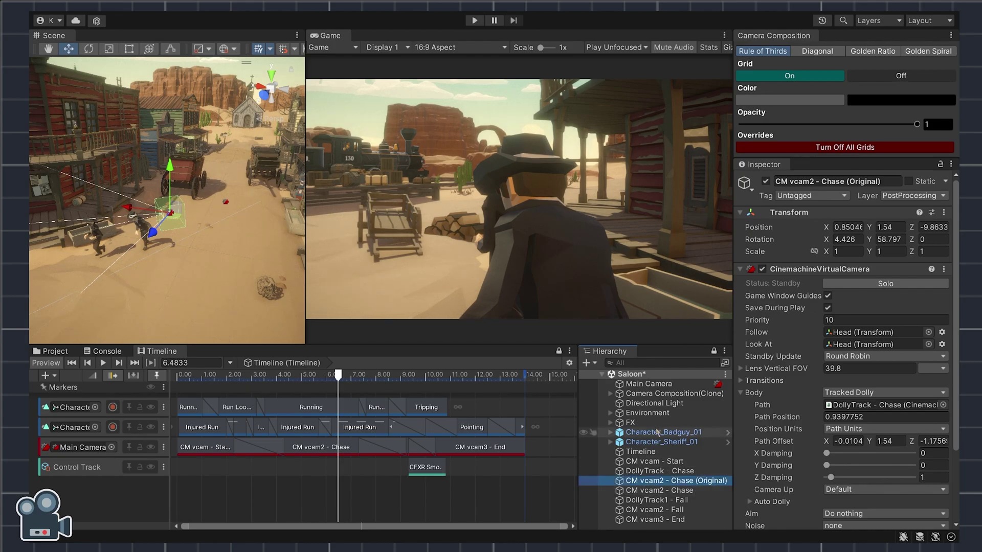
Step: Select CM vcam2 - Chase and set the rule-of-thirds grid opacity to 0.4
left_click(701, 491)
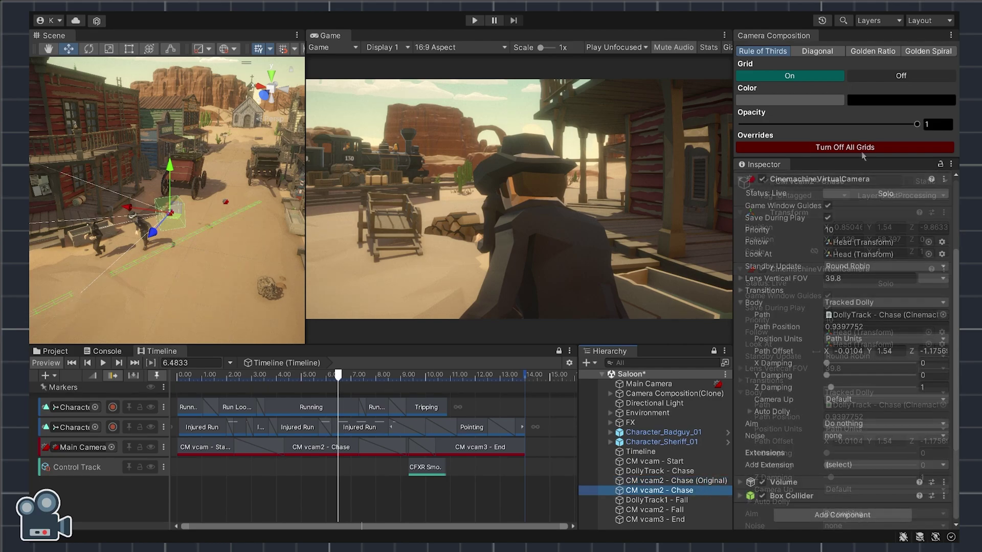
left_click(829, 77)
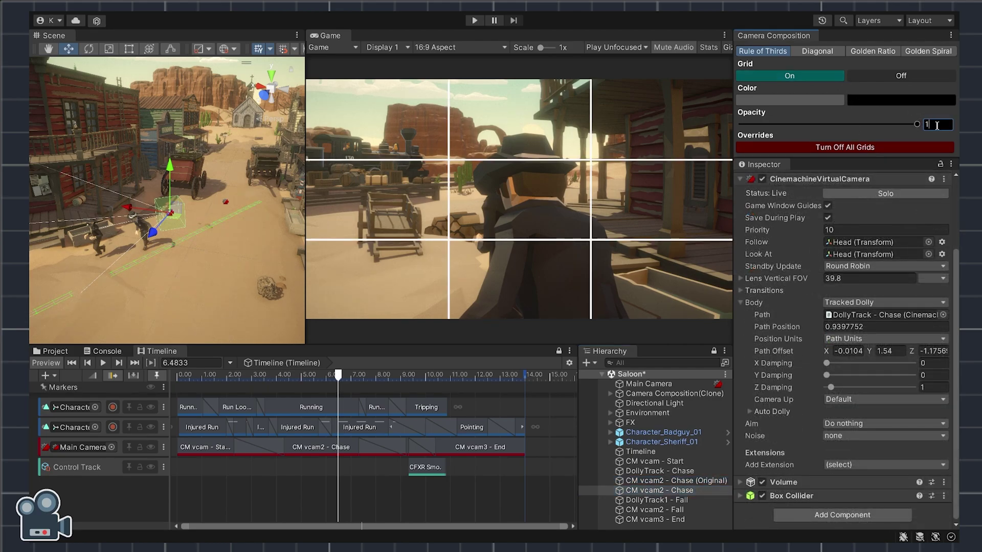
type(".4")
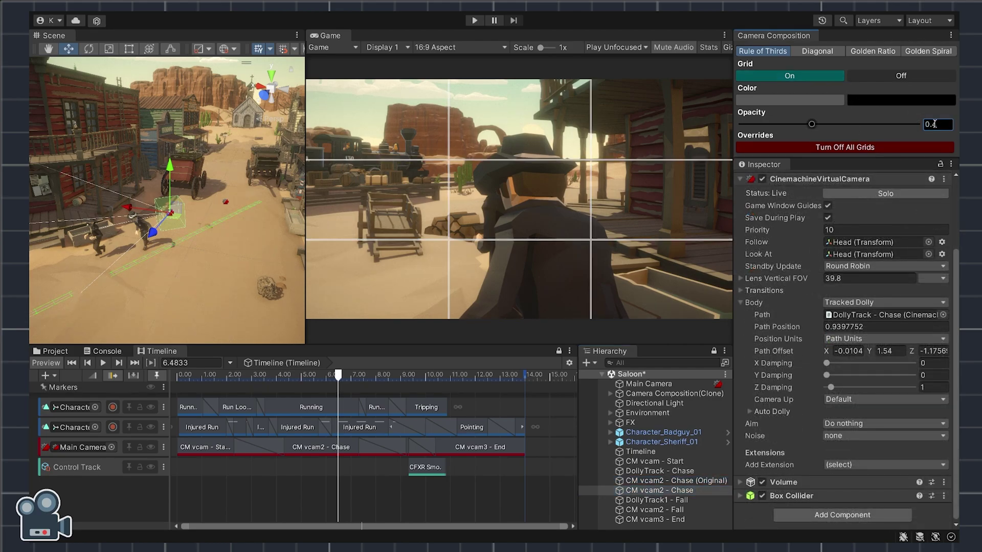
key("Escape")
left_click(831, 78)
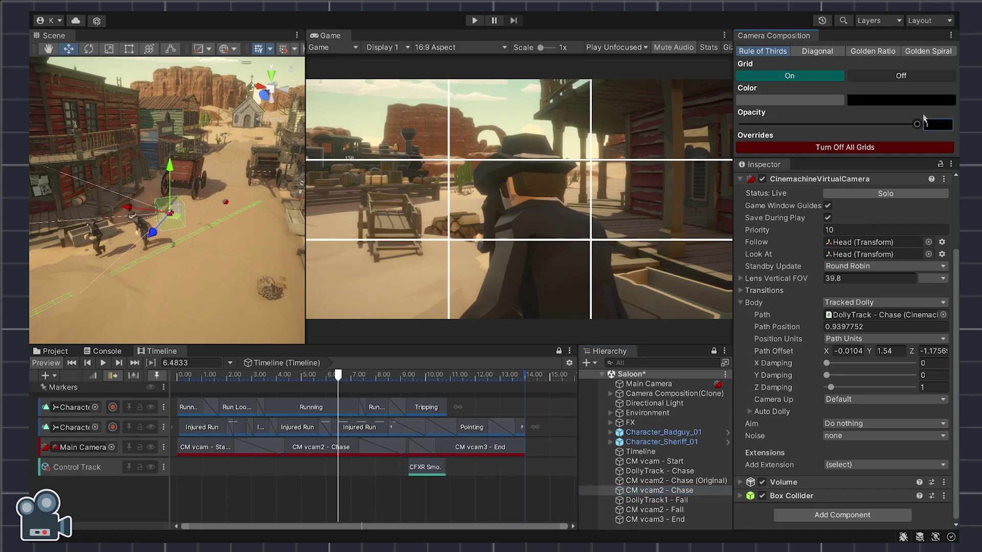
type("0.4")
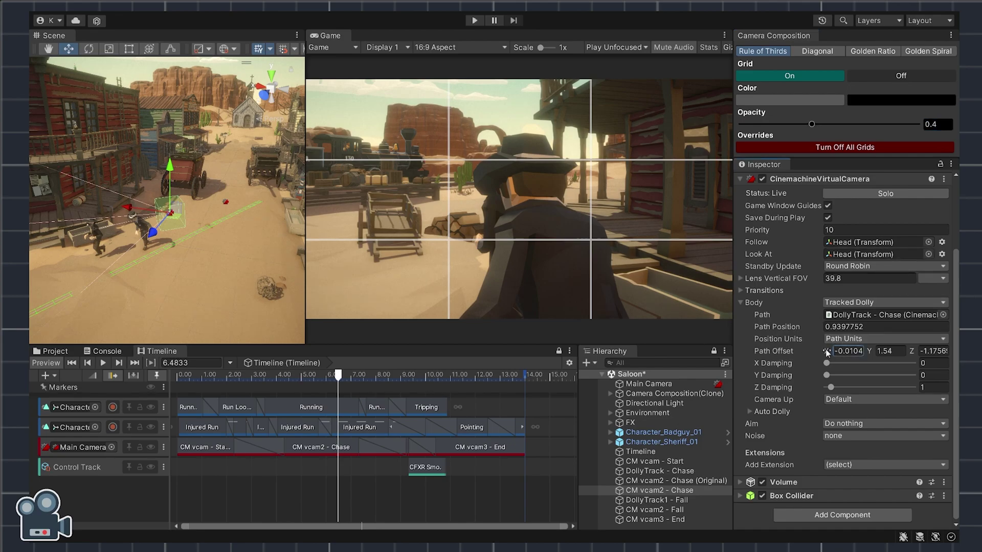
Step: Set the chase camera's Path Offset to X -0.75, Y 1.42, Z -0.91, checking earlier frames
mouse_move(825, 352)
left_mouse_down()
mouse_move(871, 351)
mouse_move(825, 348)
left_mouse_up()
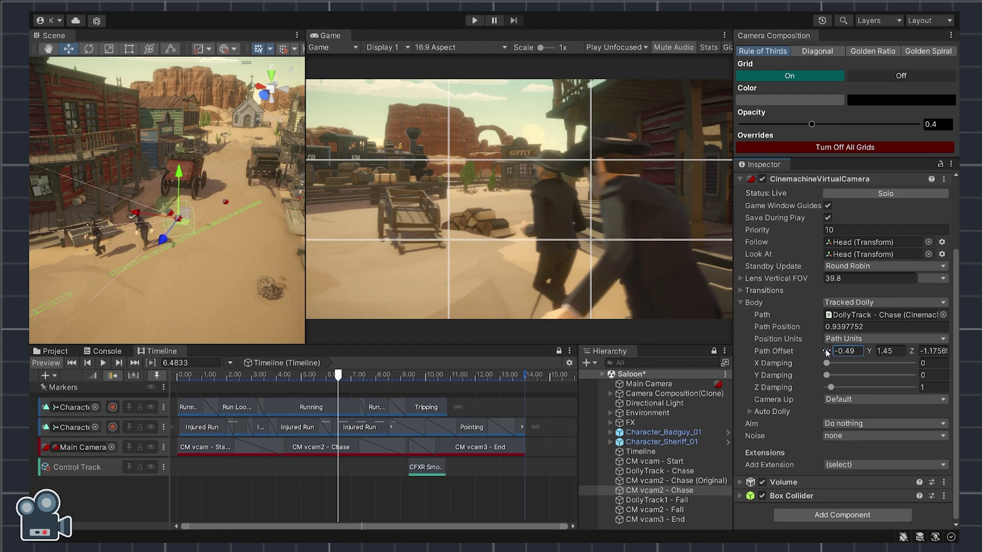
left_click_drag(915, 353, 912, 351)
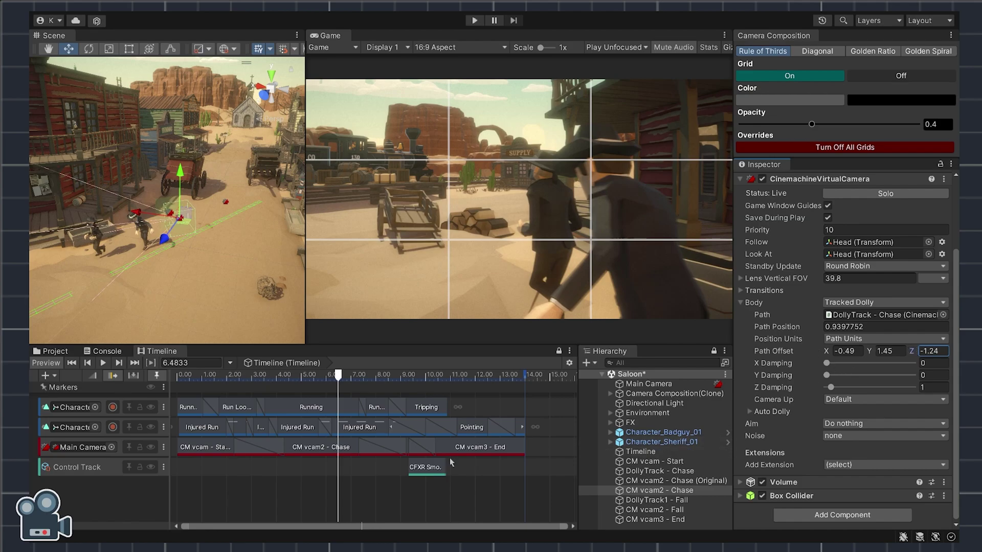
mouse_move(339, 376)
left_mouse_down()
mouse_move(323, 376)
mouse_move(354, 379)
mouse_move(328, 374)
mouse_move(338, 377)
left_mouse_up()
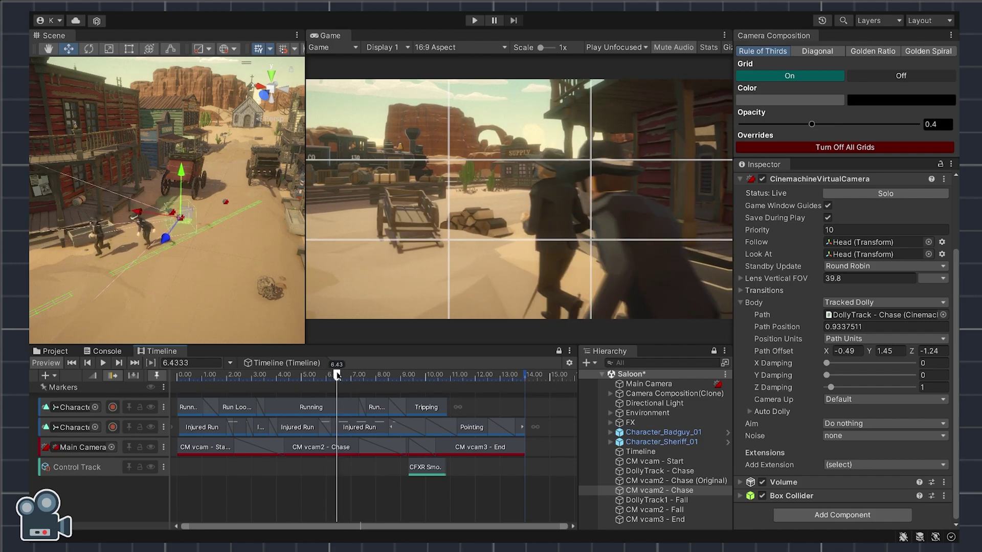
left_click_drag(826, 353, 818, 351)
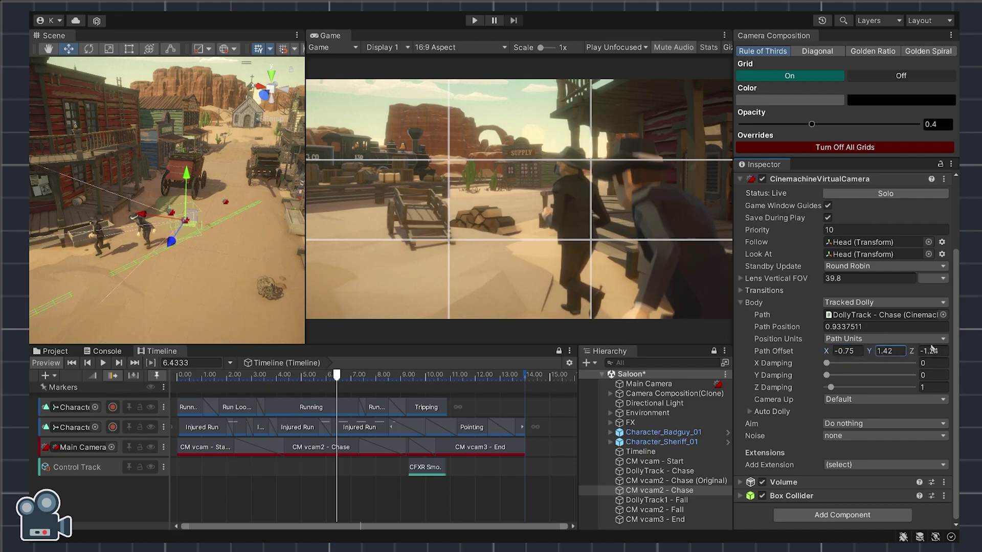
left_click_drag(924, 351, 927, 354)
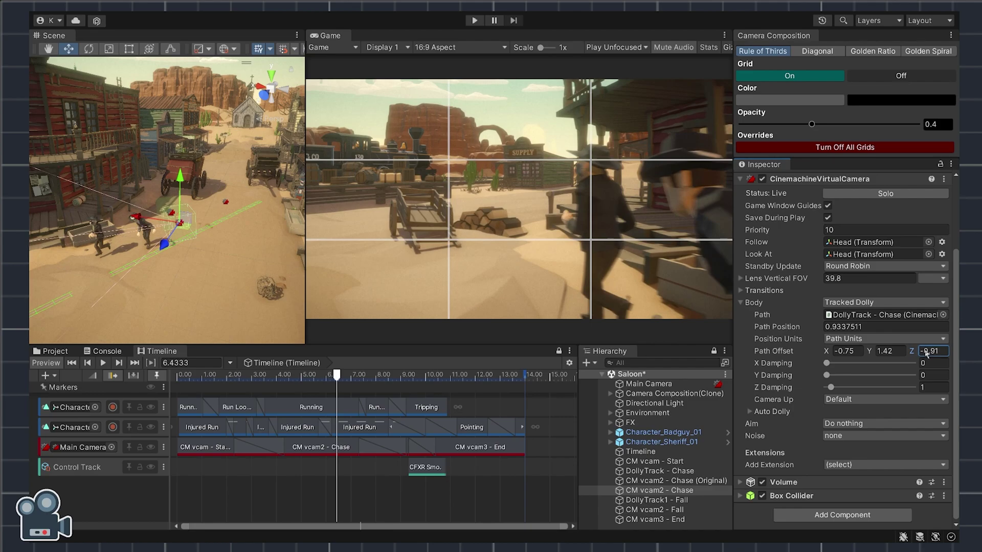
mouse_move(338, 378)
left_mouse_down()
mouse_move(309, 374)
mouse_move(333, 374)
left_mouse_up()
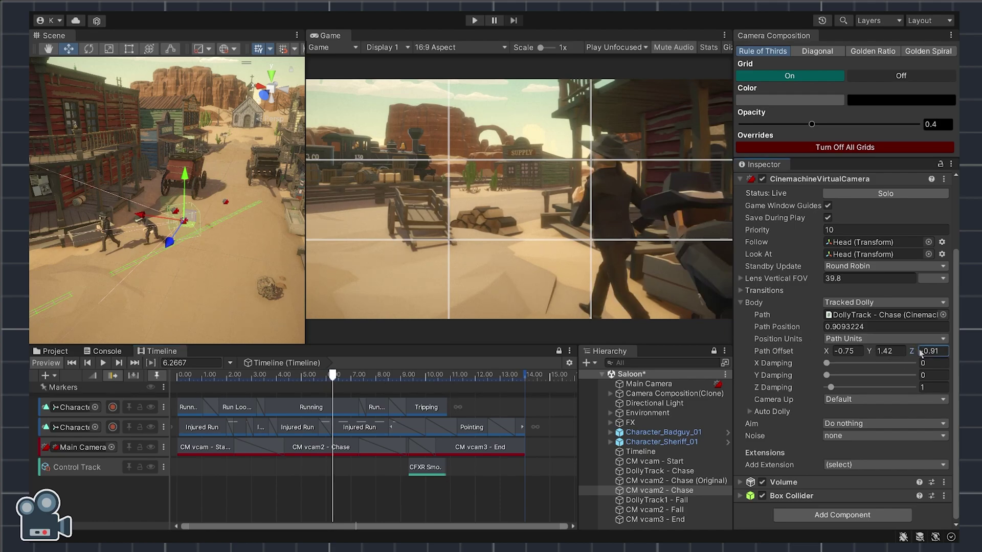
Step: Change Path Offset to Z -1.54 and X -0.87, reviewing the shot at 6.48 s and 5.5 s
left_click_drag(920, 353, 910, 349)
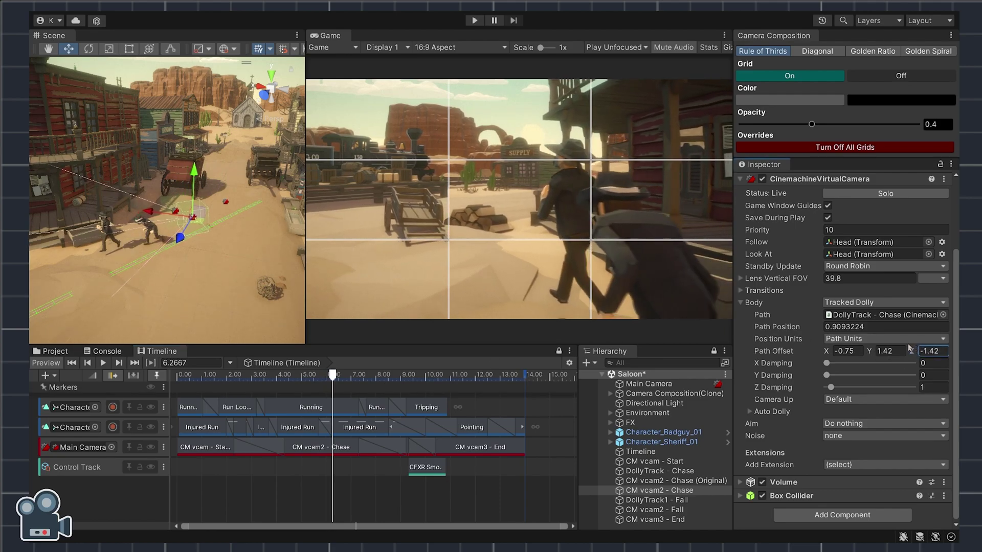
left_click(340, 379)
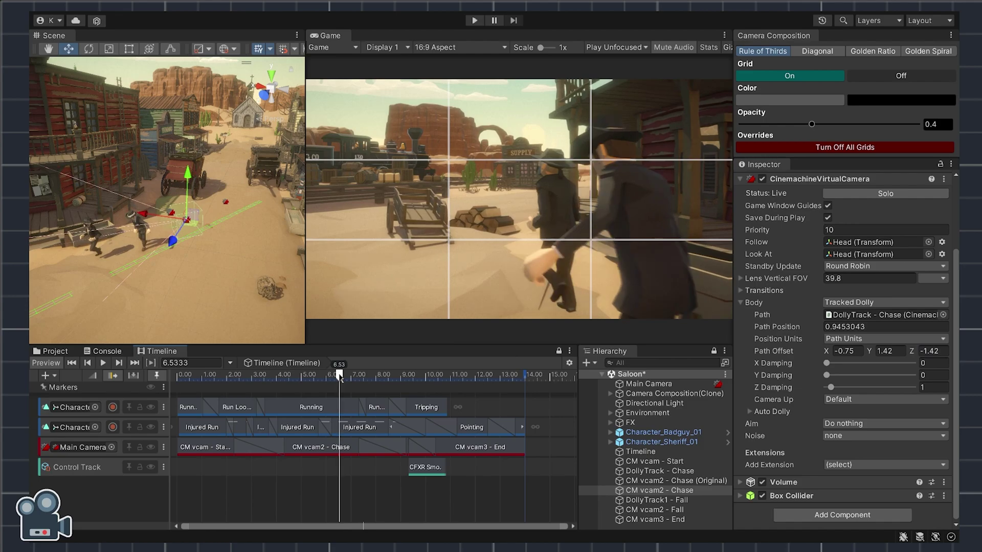
left_click_drag(340, 378, 338, 378)
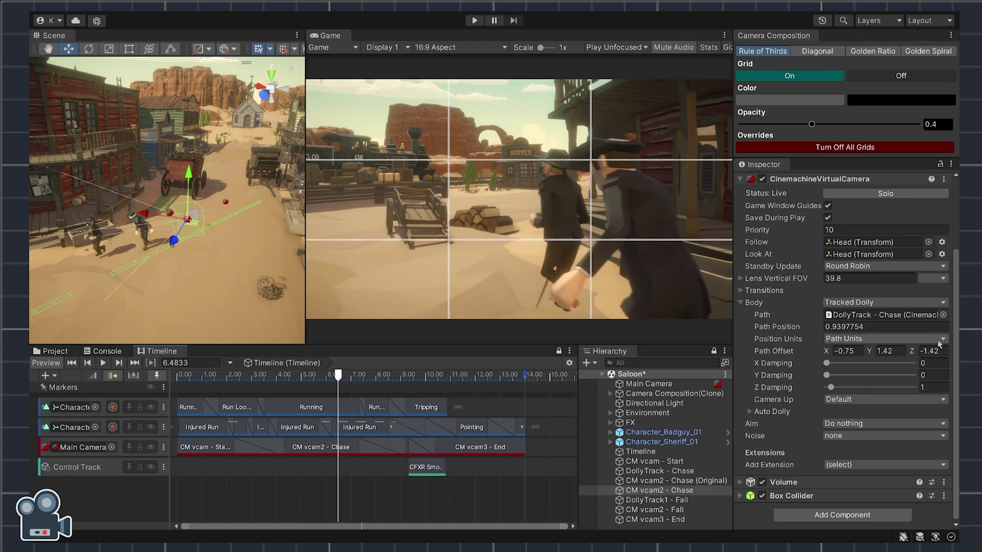
left_click_drag(912, 351, 909, 353)
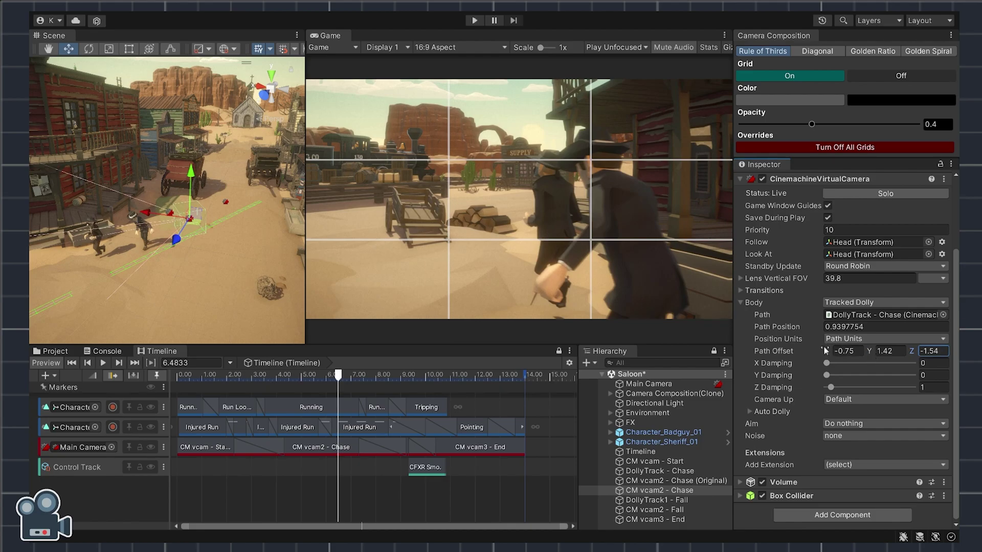
left_click_drag(829, 352, 829, 348)
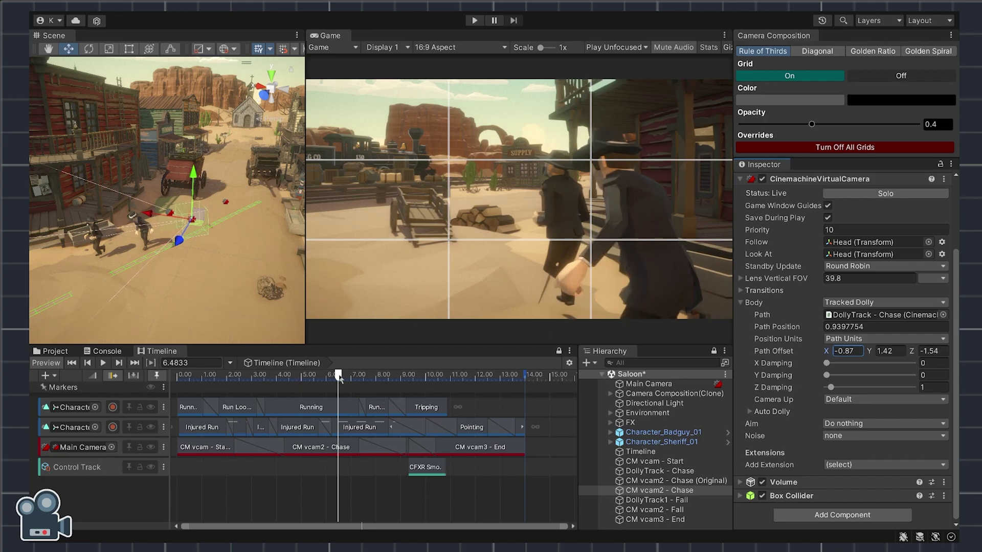
left_click_drag(339, 377, 285, 375)
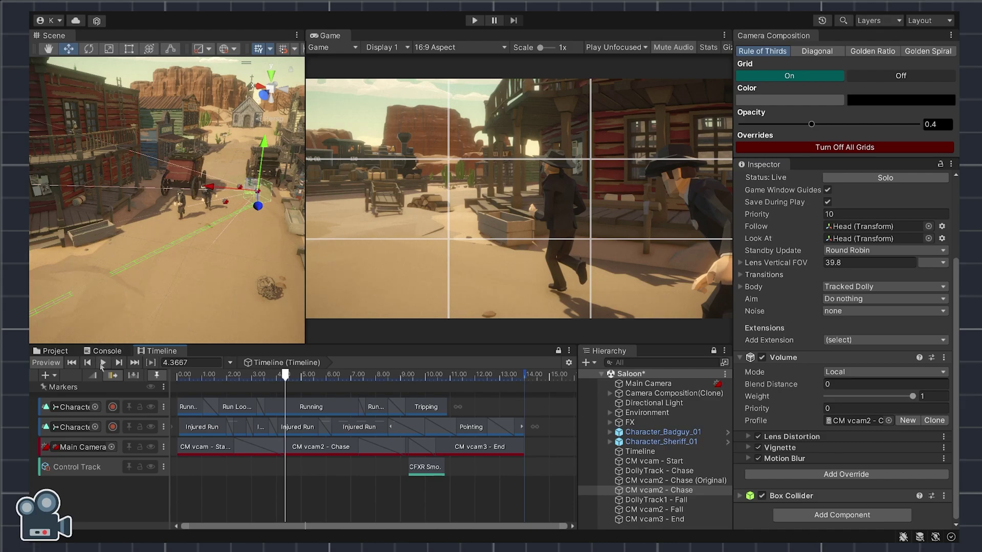
Step: Play the Timeline sequence and bring the Scene view closer to the running characters
left_click(102, 362)
middle_click_drag(66, 209, 86, 269)
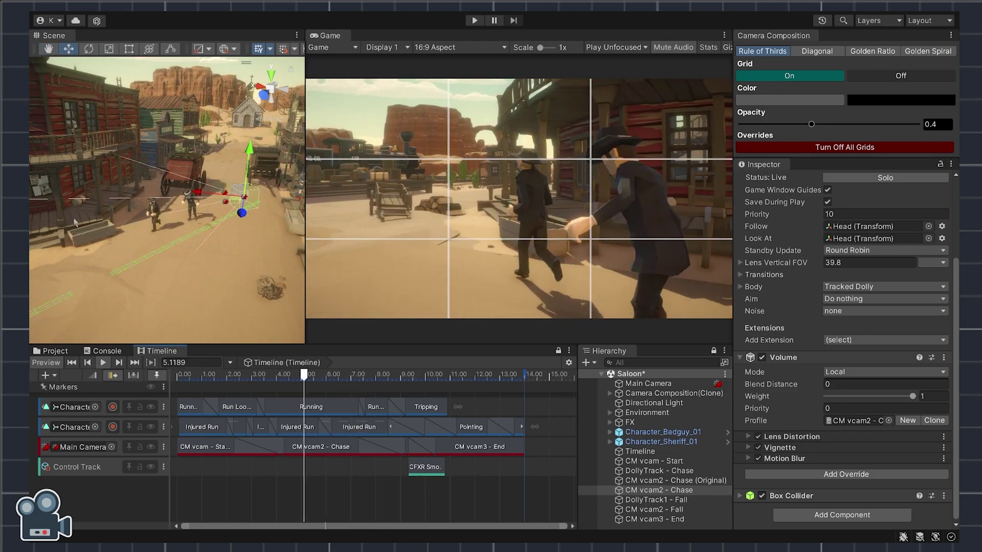
middle_click_drag(74, 222, 132, 241)
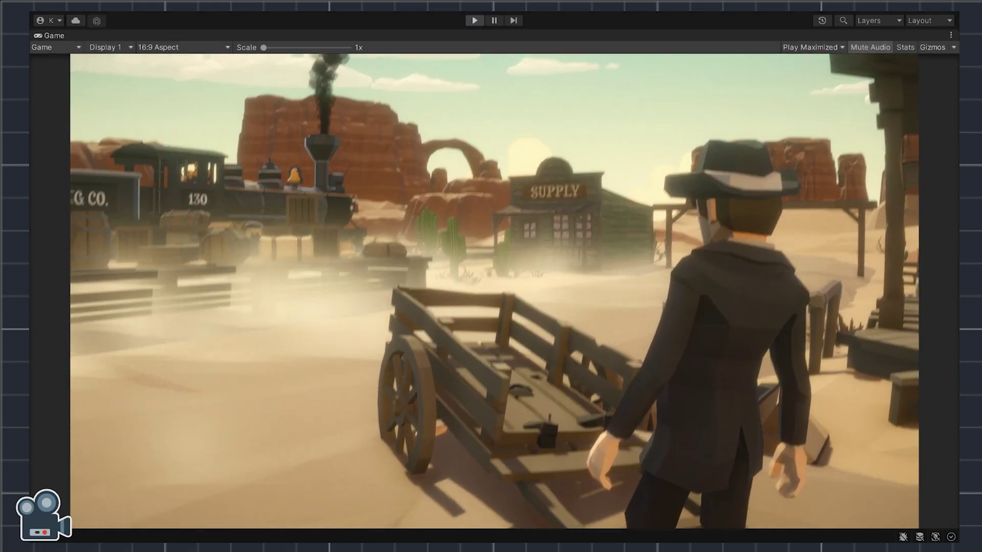
Step: Stop the game and view the Rule of Thirds, Diagonal, Golden Ratio, Golden Spiral and Grid Color & Opacity previews
left_click(474, 20)
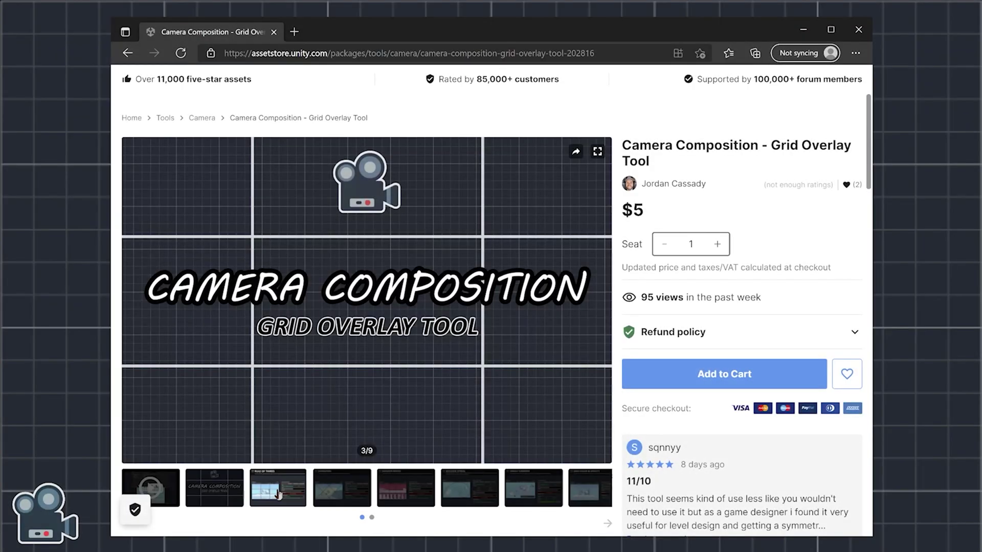
left_click(278, 494)
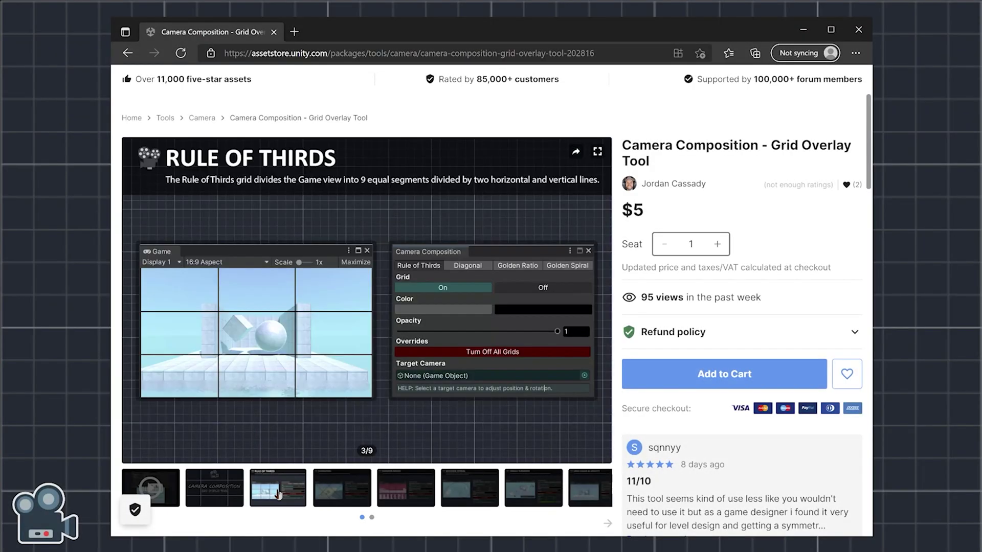
left_click(348, 491)
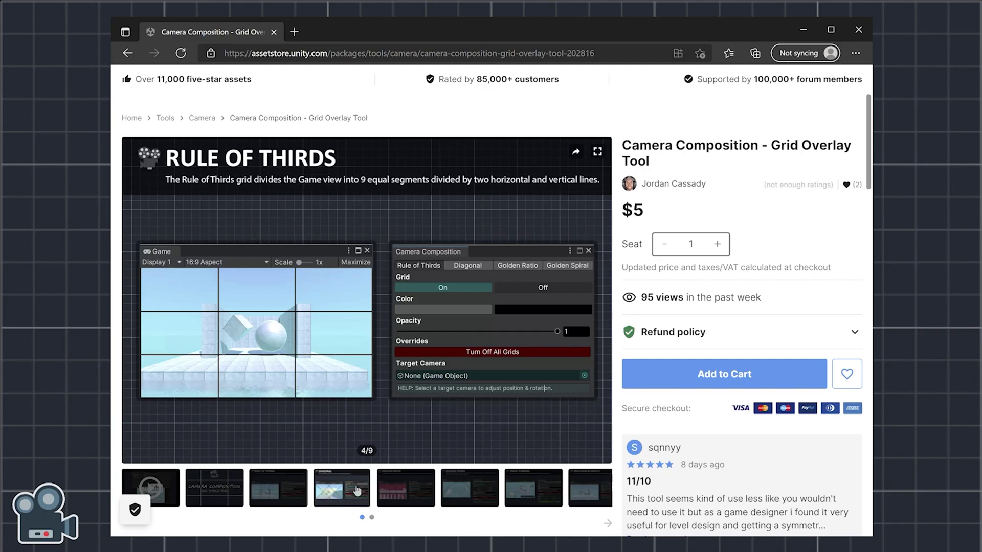
left_click(412, 492)
left_click(475, 494)
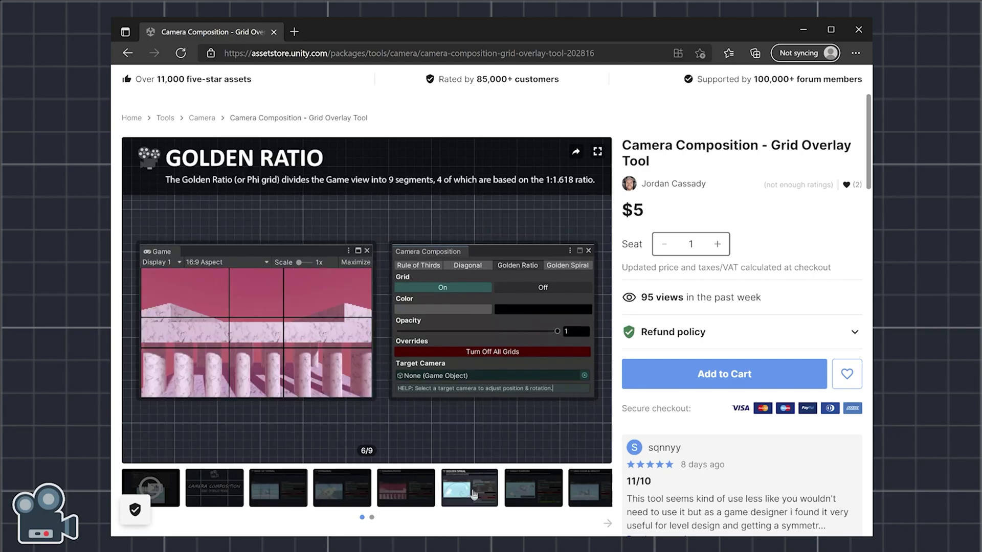
left_click(546, 493)
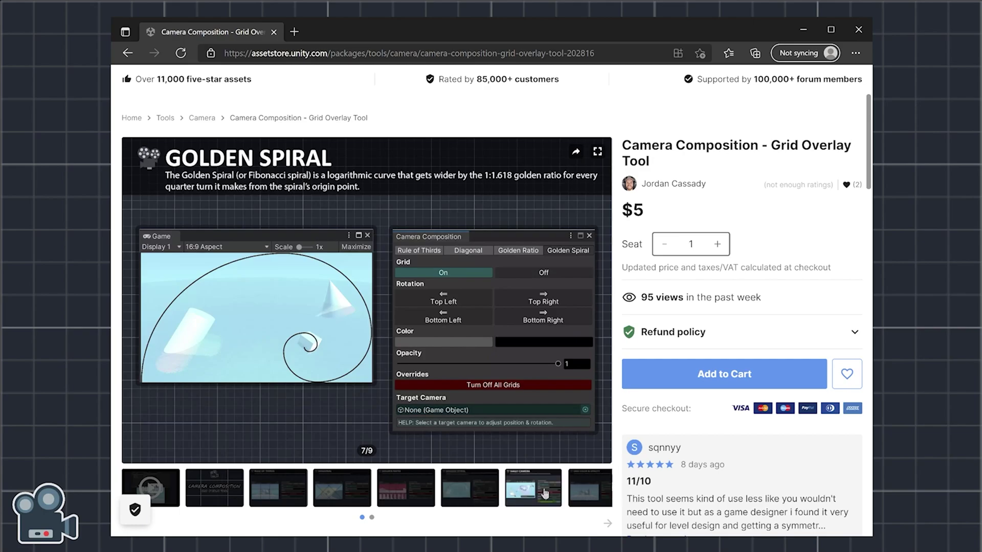
left_click(592, 493)
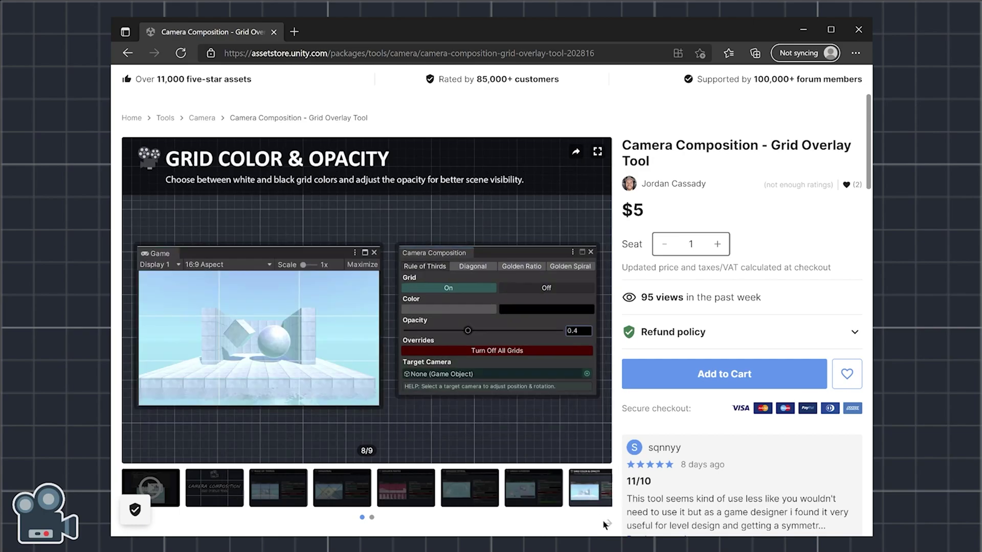